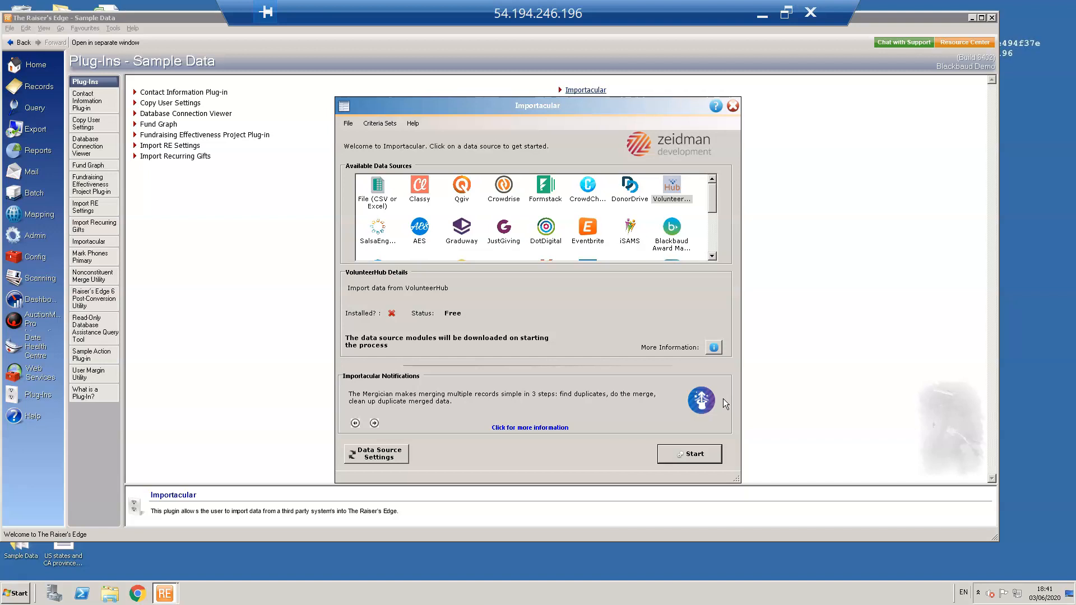
Start an import from the VolunteerHub data source.
left_click(671, 194)
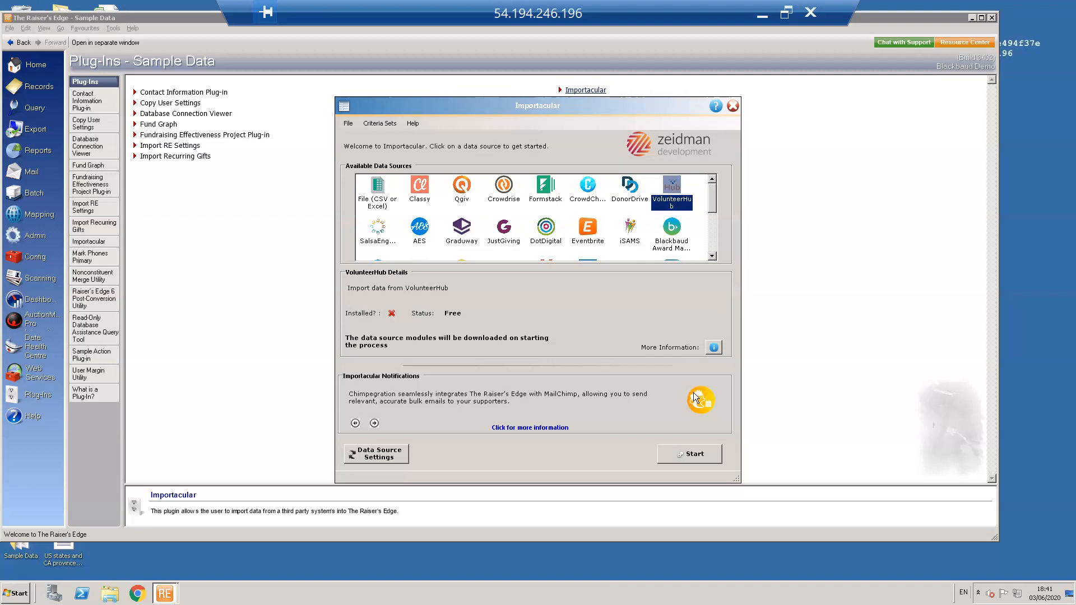
left_click(692, 454)
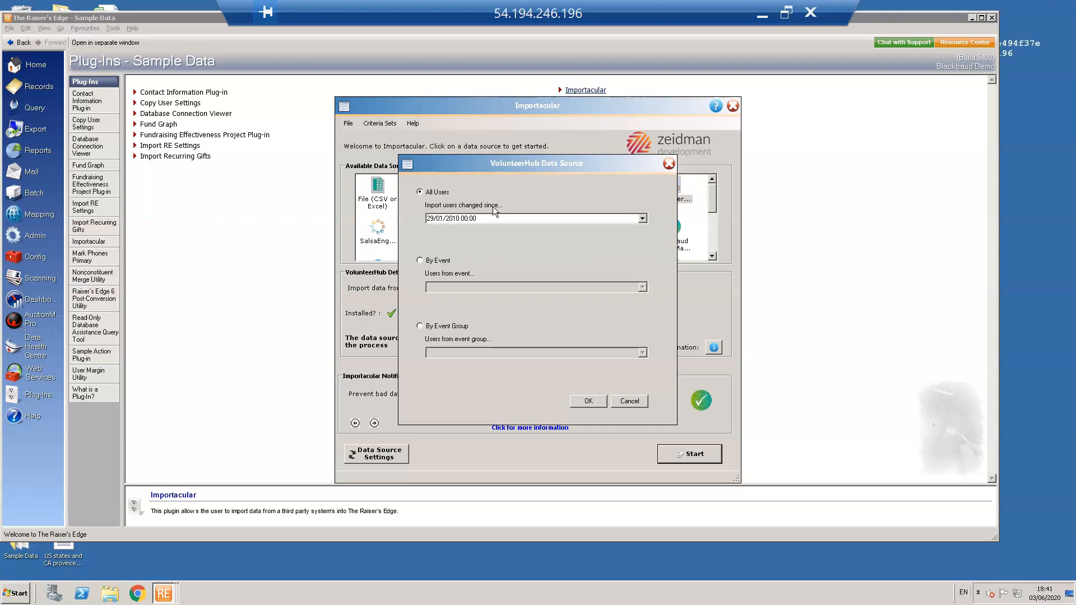
Look at the event and event group options for filtering the VolunteerHub users.
left_click(421, 261)
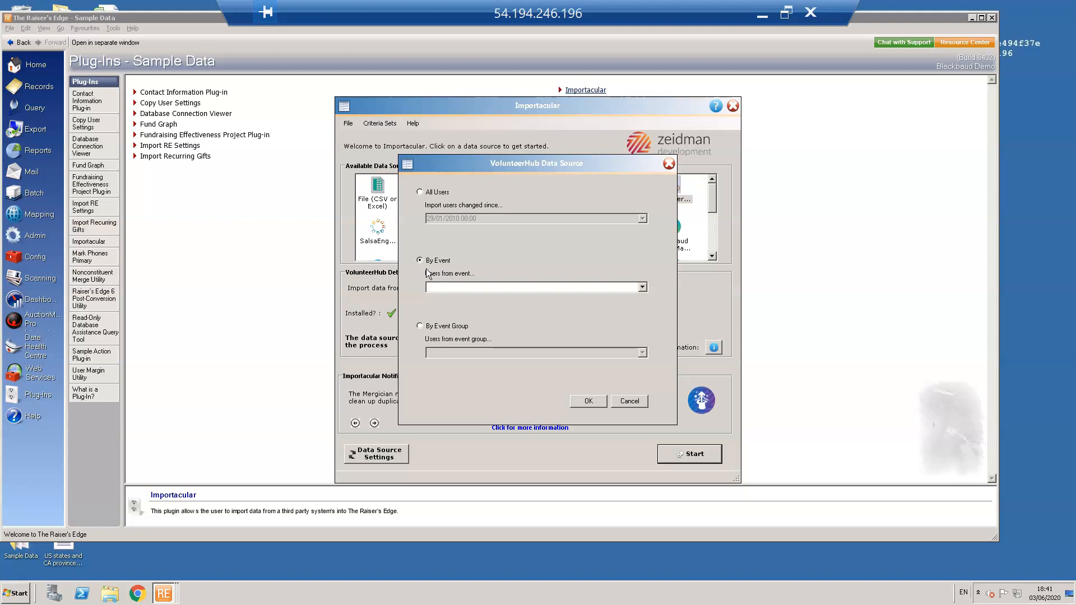
left_click(641, 289)
left_click(642, 287)
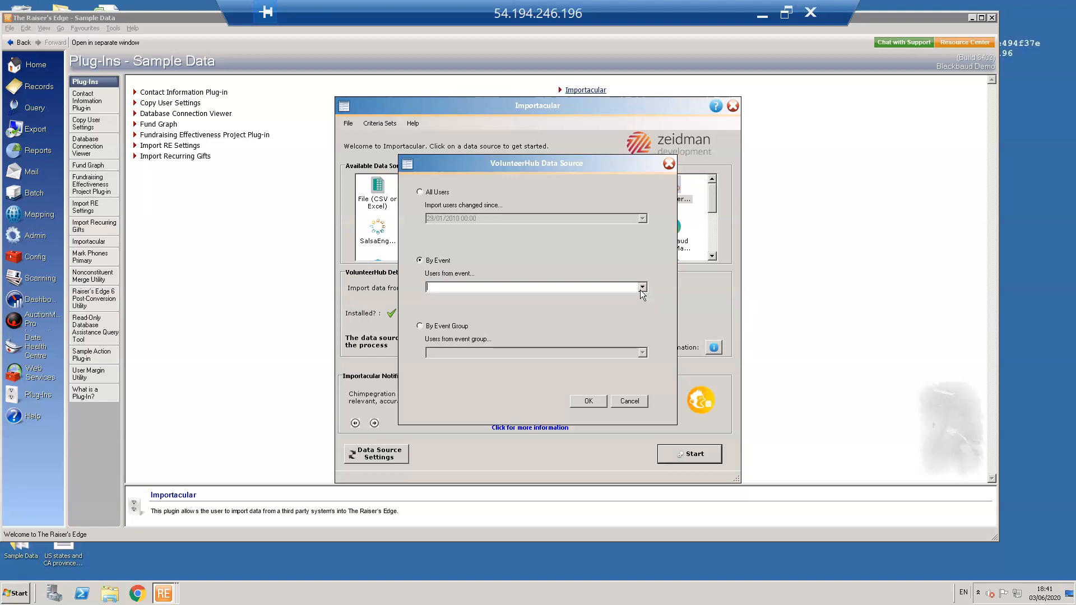
left_click(419, 326)
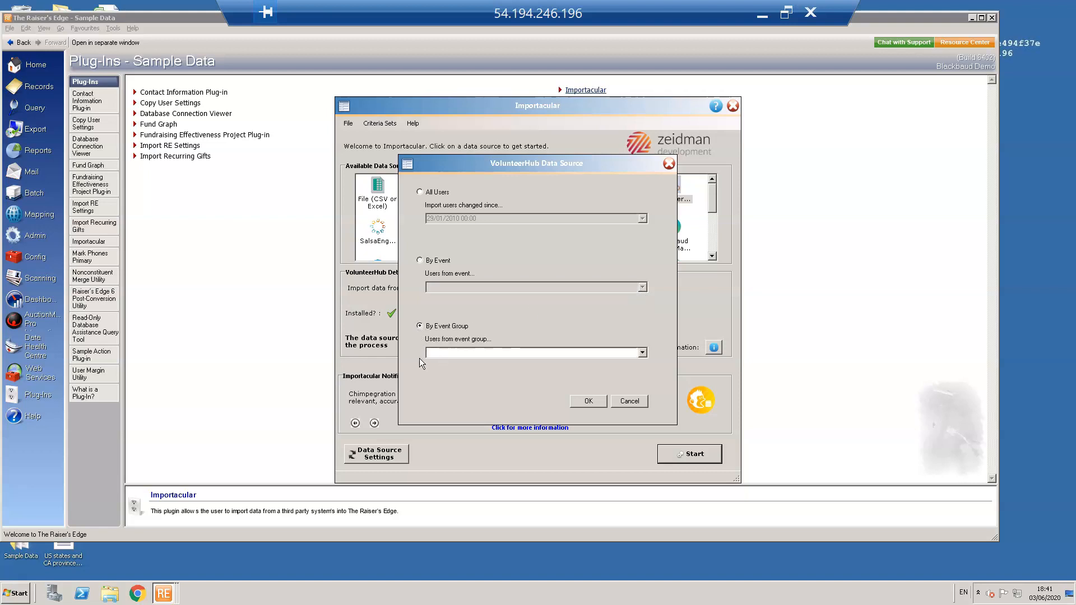
left_click(642, 353)
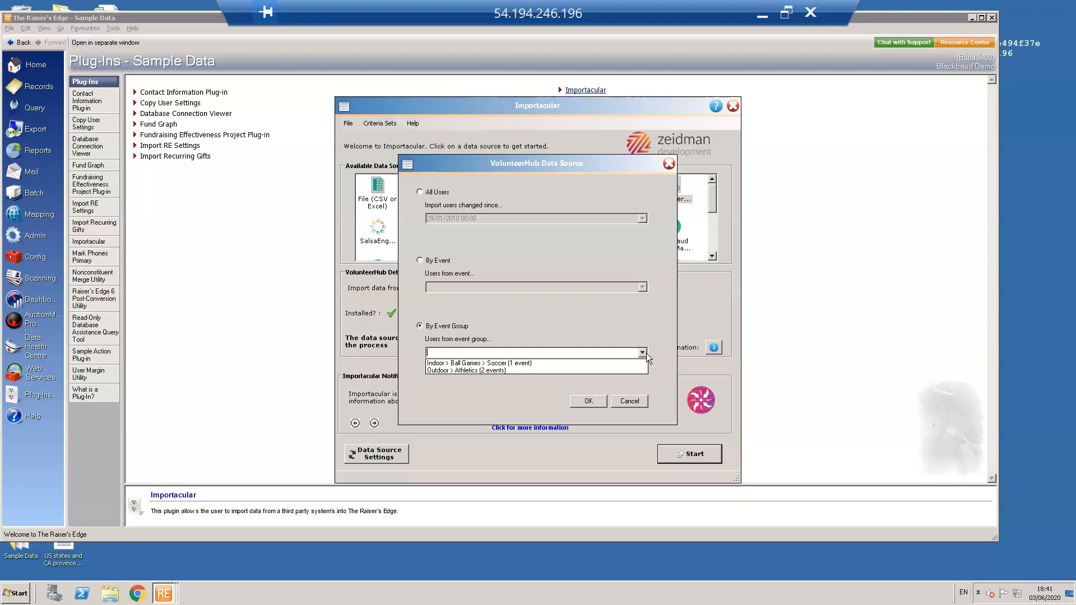
Limit the import to users from the event Importacular 2020 and load their records.
left_click(421, 262)
left_click(421, 262)
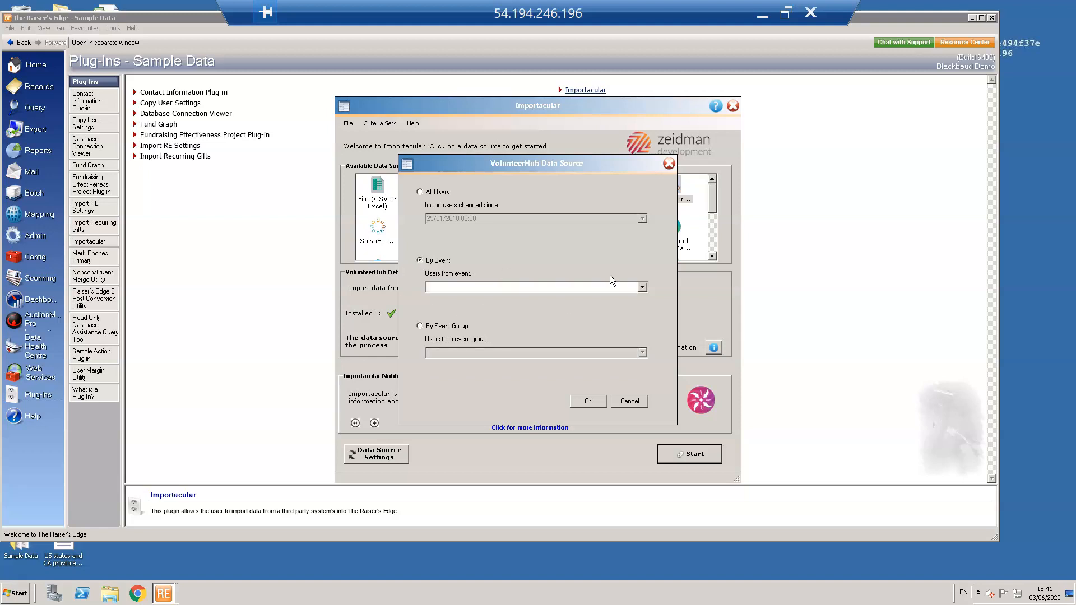
left_click(646, 286)
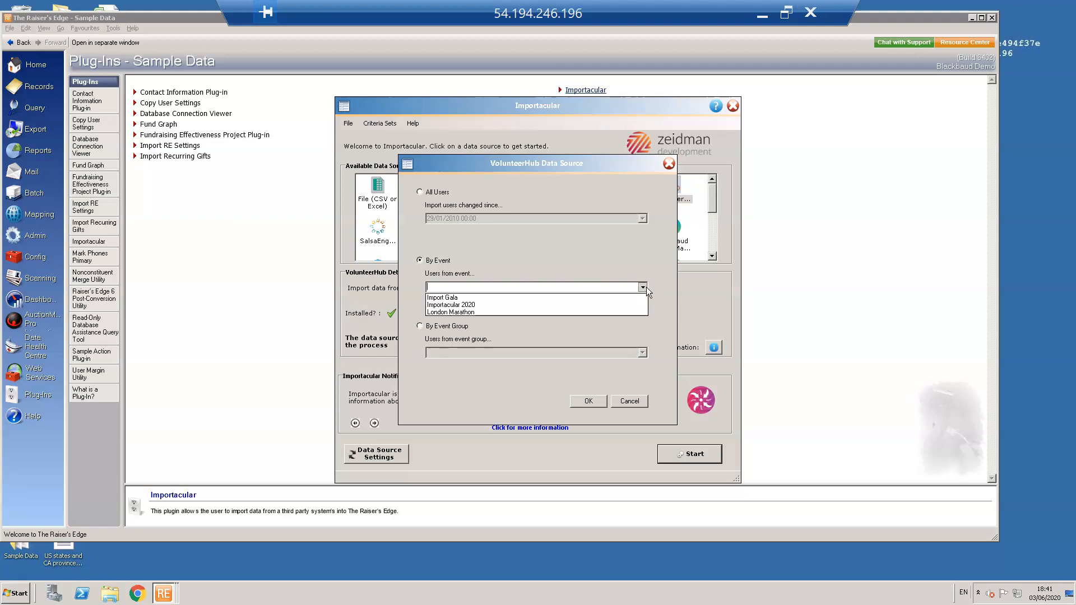
left_click(530, 304)
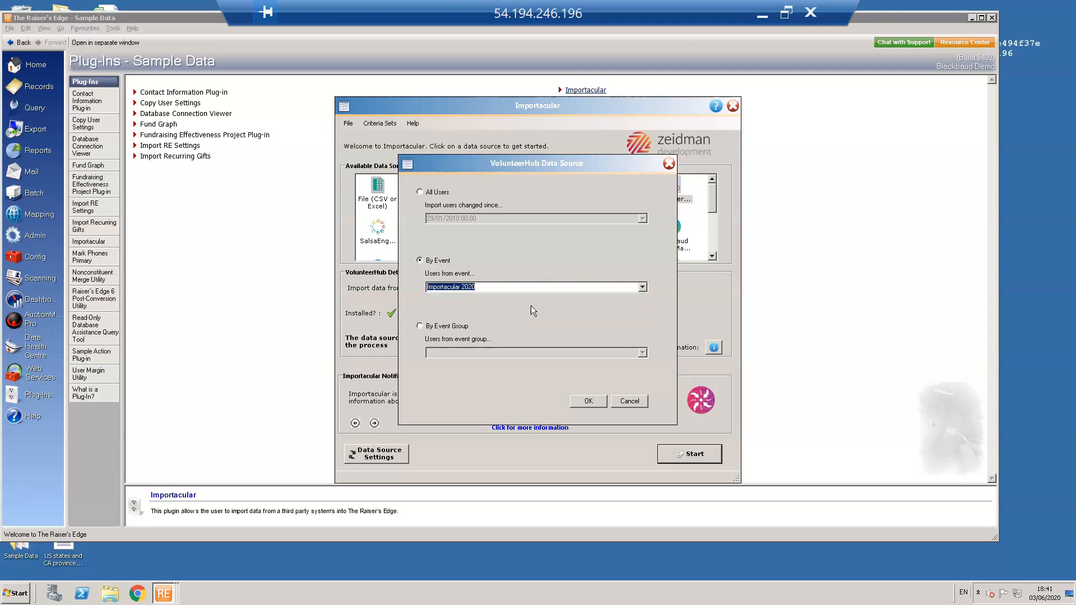
left_click(586, 401)
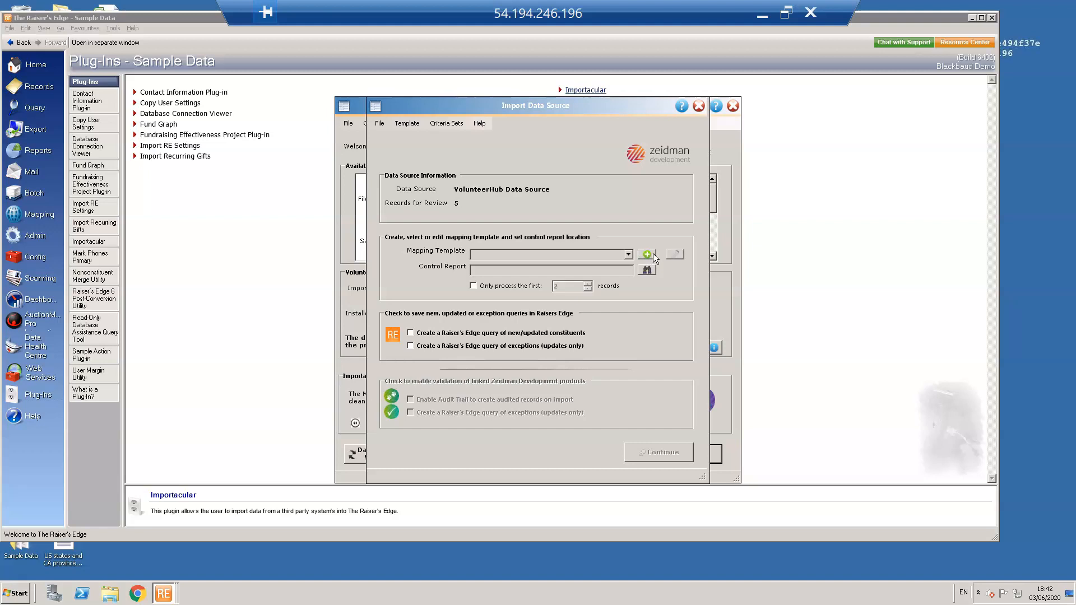
Choose the VHub Event mapping template for the import and open it for editing.
left_click(628, 254)
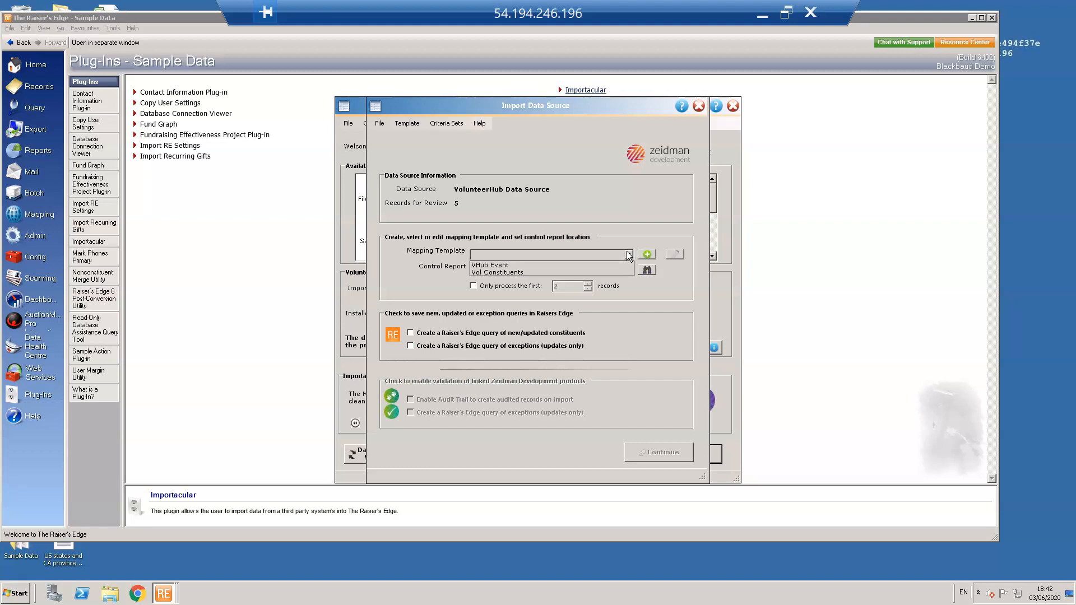
left_click(513, 267)
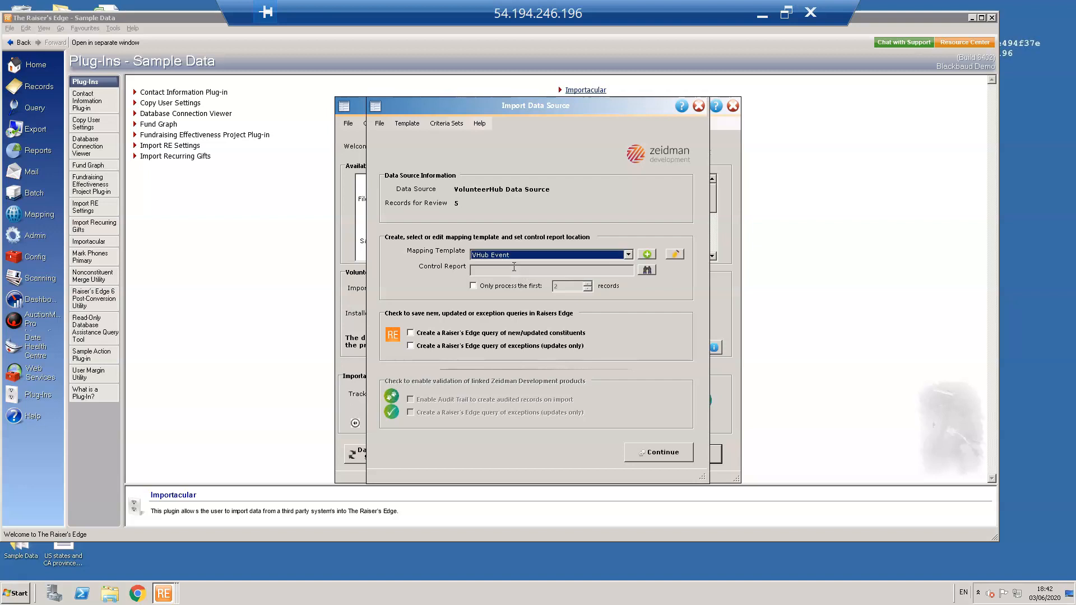
left_click(676, 255)
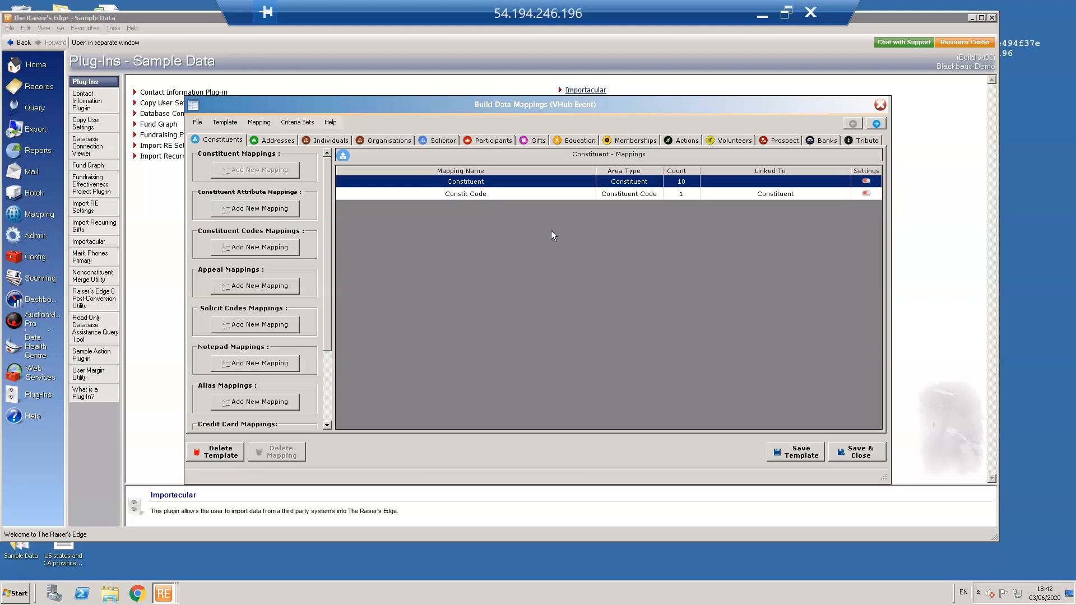
Open the Constituent mapping and review which source fields are mapped to the Raiser's Edge fields.
left_click(467, 184)
double_click(466, 183)
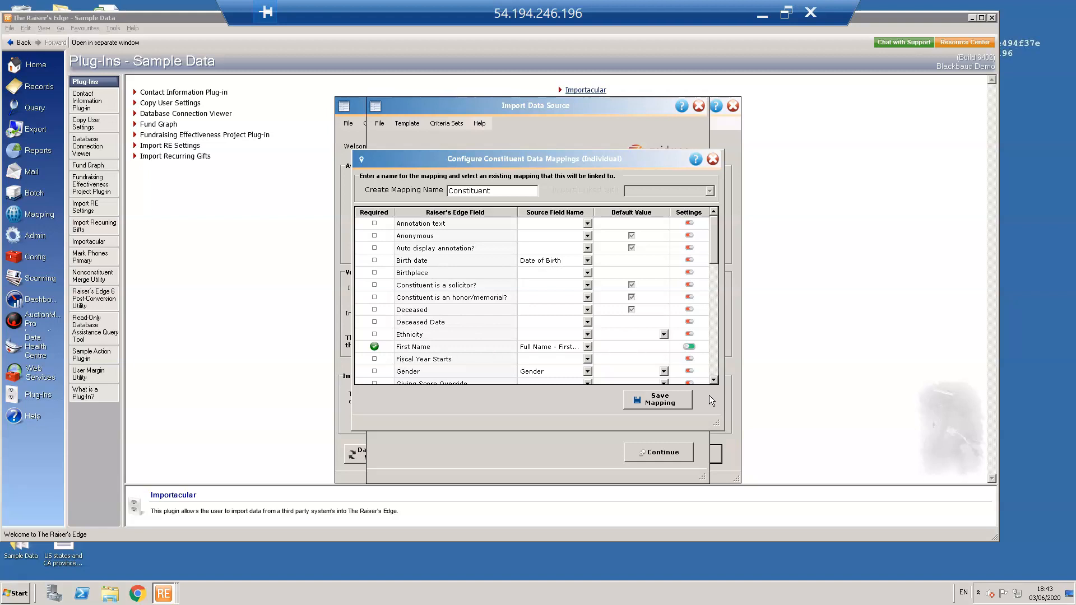
scroll(714, 382, "down", 4)
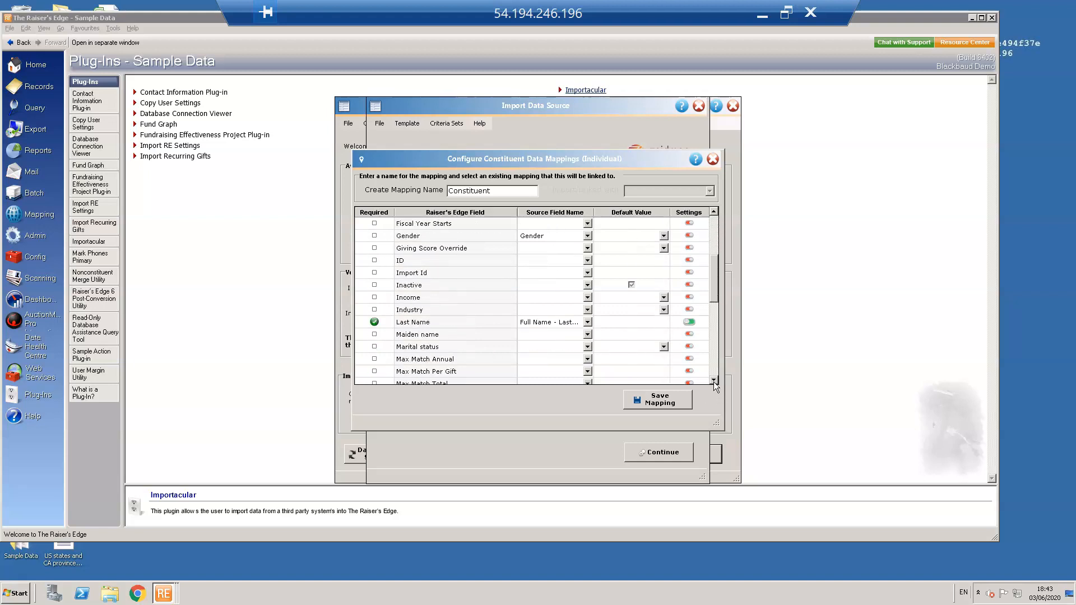
scroll(714, 381, "down", 3)
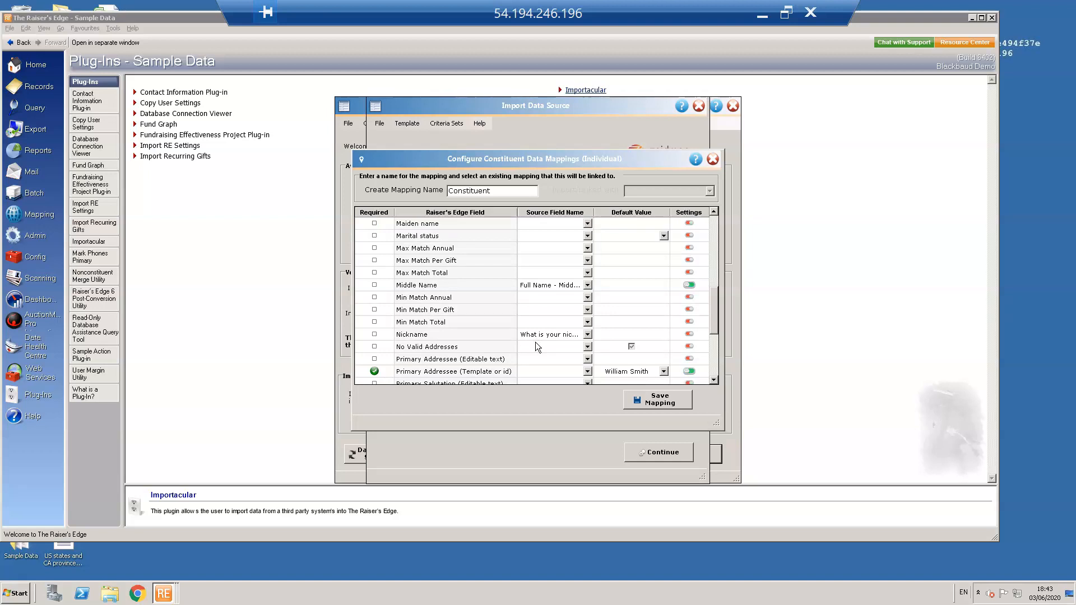
mouse_move(710, 325)
left_mouse_down()
mouse_move(712, 367)
mouse_move(727, 322)
mouse_move(726, 224)
left_mouse_up()
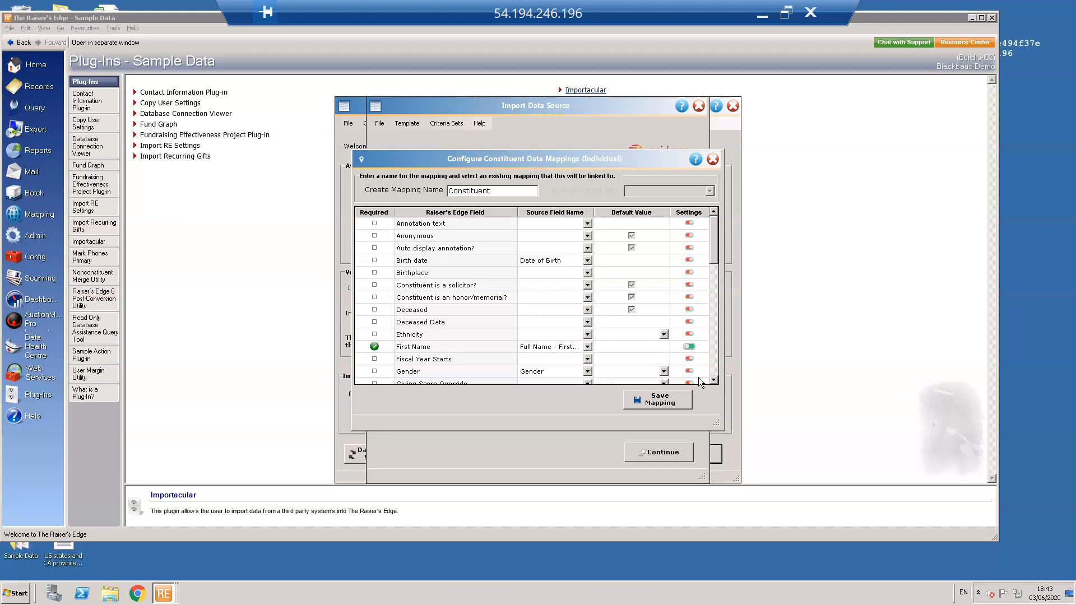
Review the First Name field's update and text casing settings, discard them, and save the Constituent mapping.
left_click(689, 346)
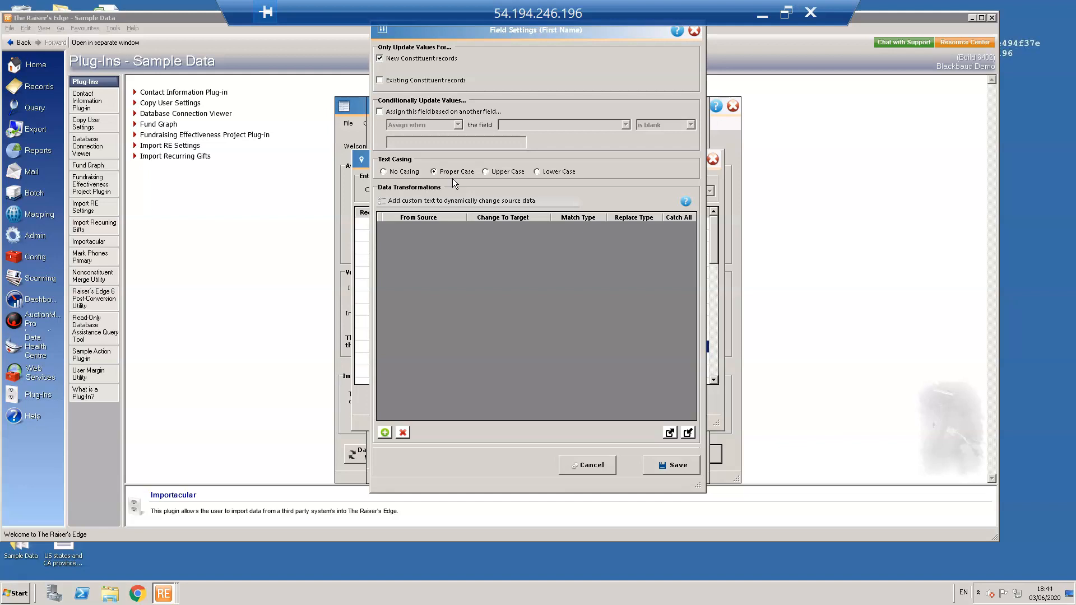
left_click(585, 467)
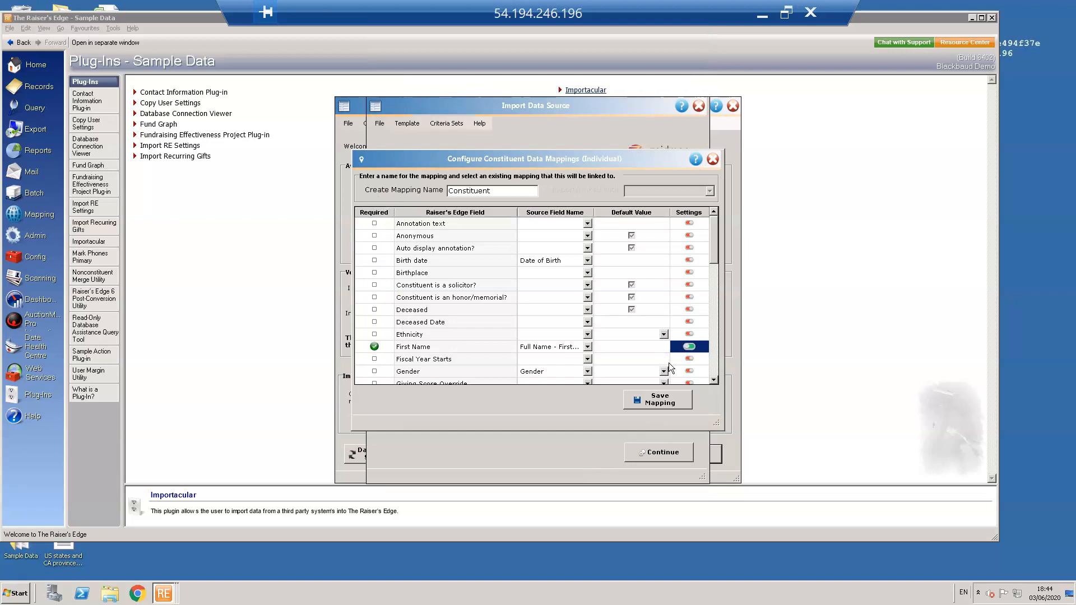
left_click(637, 398)
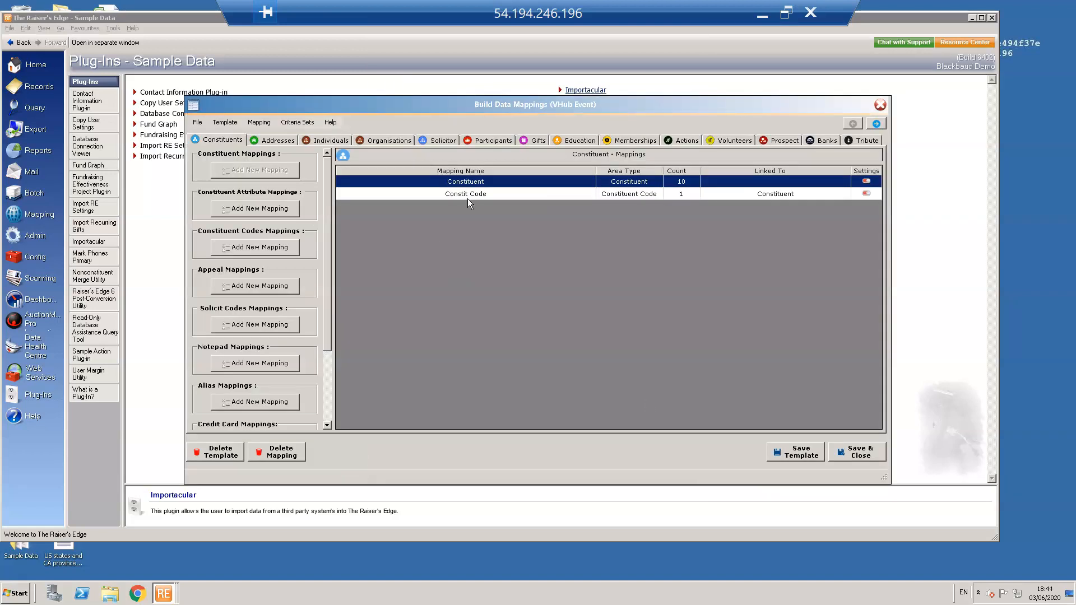
Review the Constit Code mapping and its area settings for matched codes, saving both as they are.
double_click(473, 194)
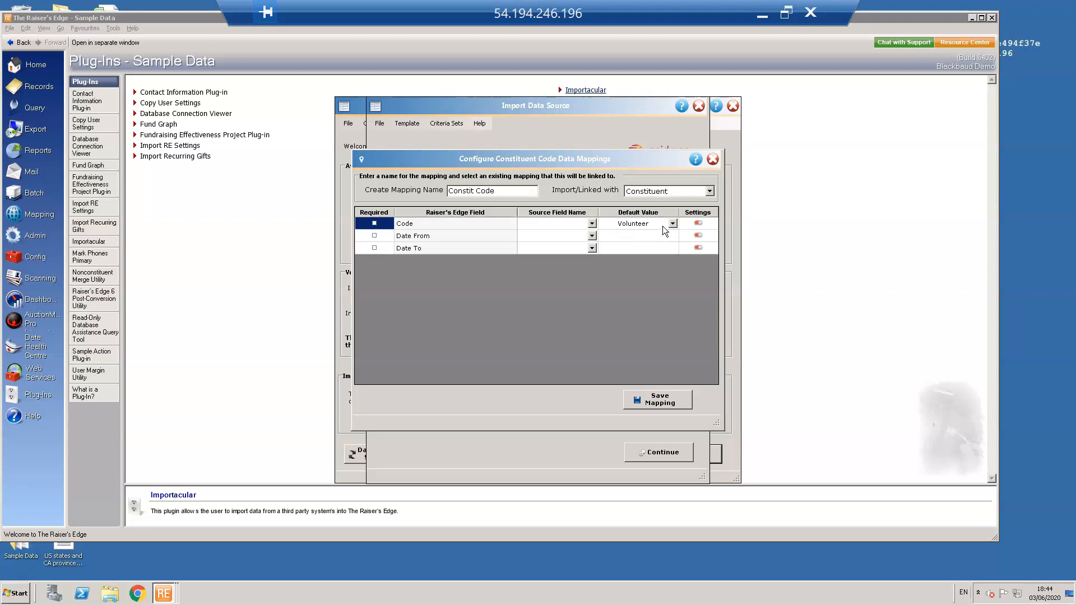
left_click(659, 400)
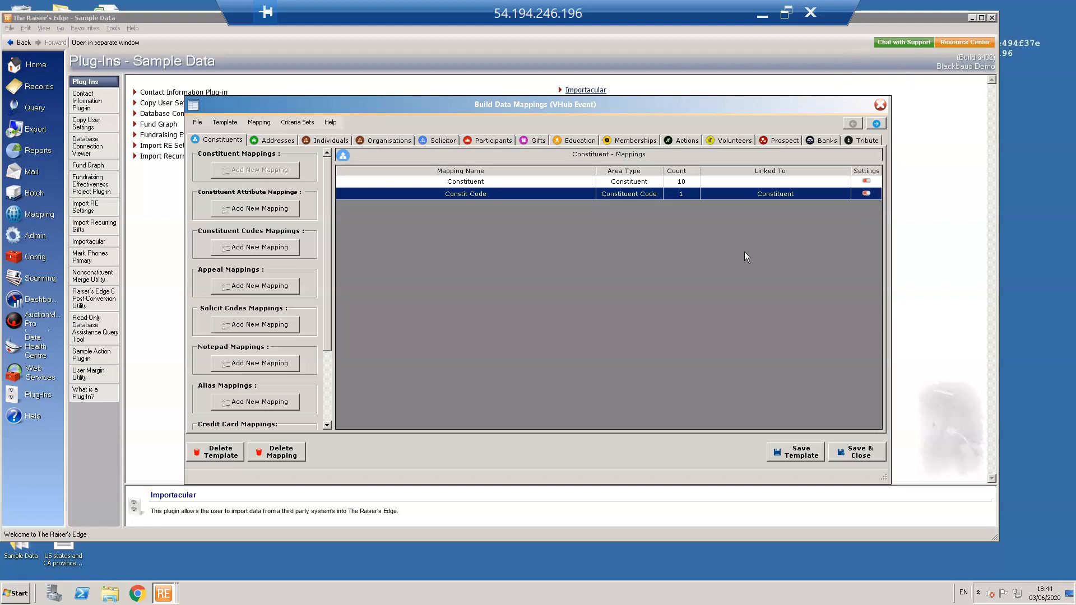
left_click(865, 194)
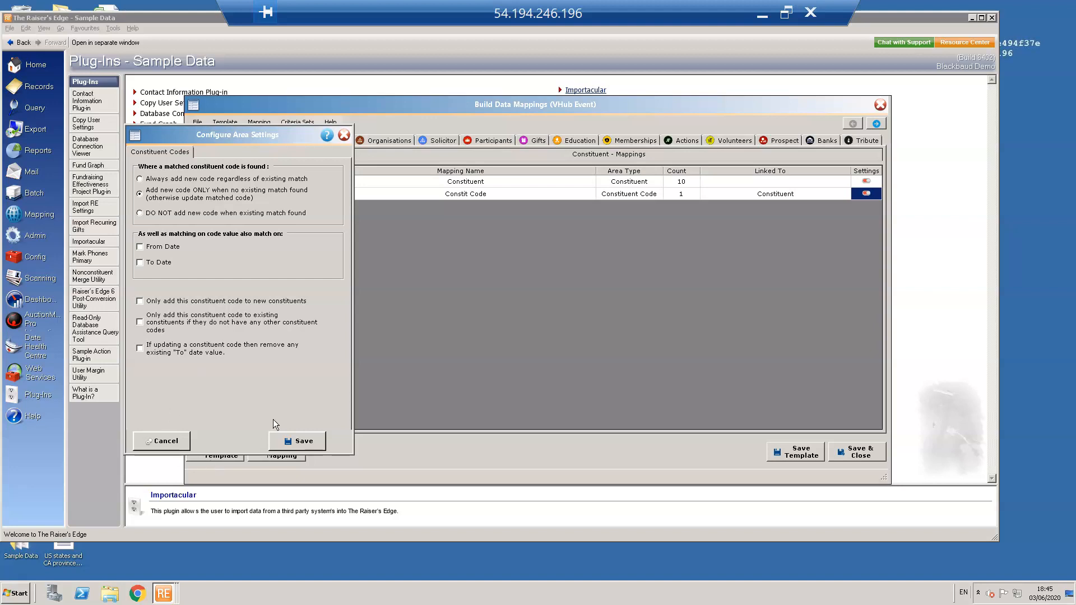
left_click(303, 440)
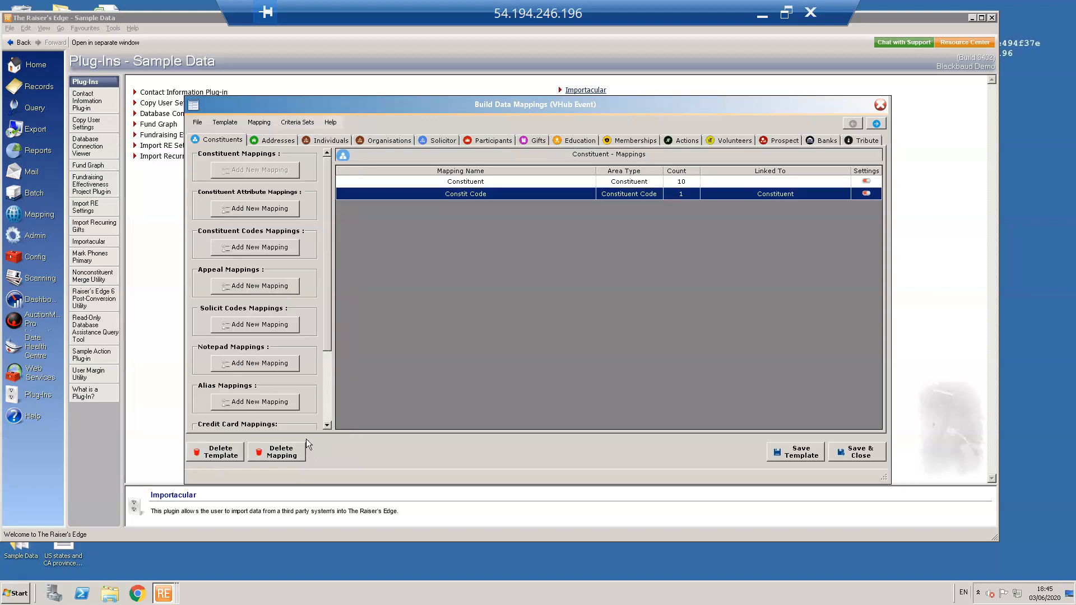
Review the home address fields in the Address mapping and close it without saving.
left_click(276, 141)
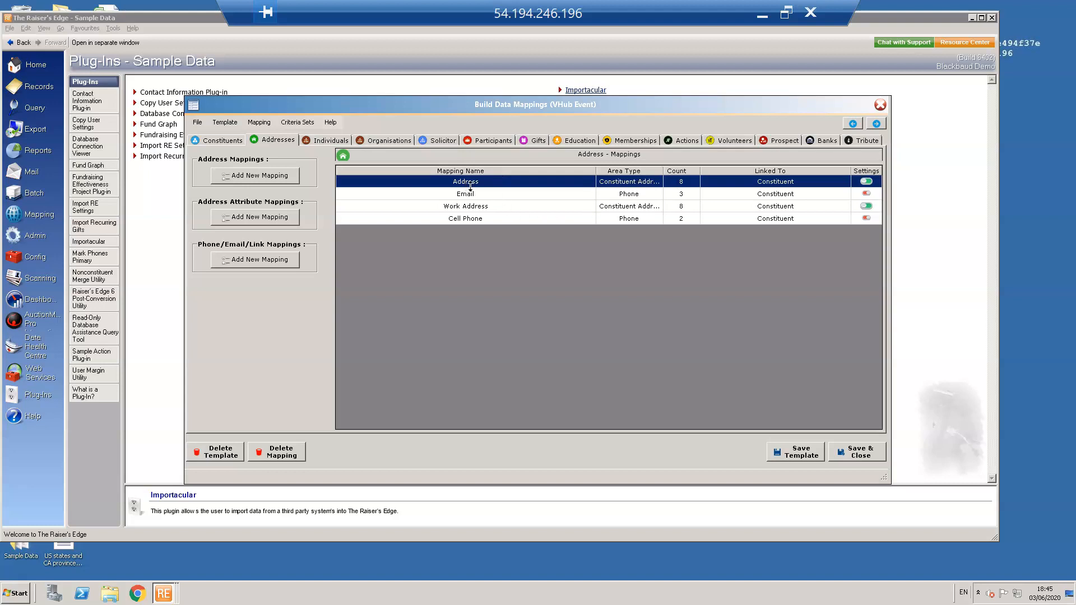
double_click(624, 181)
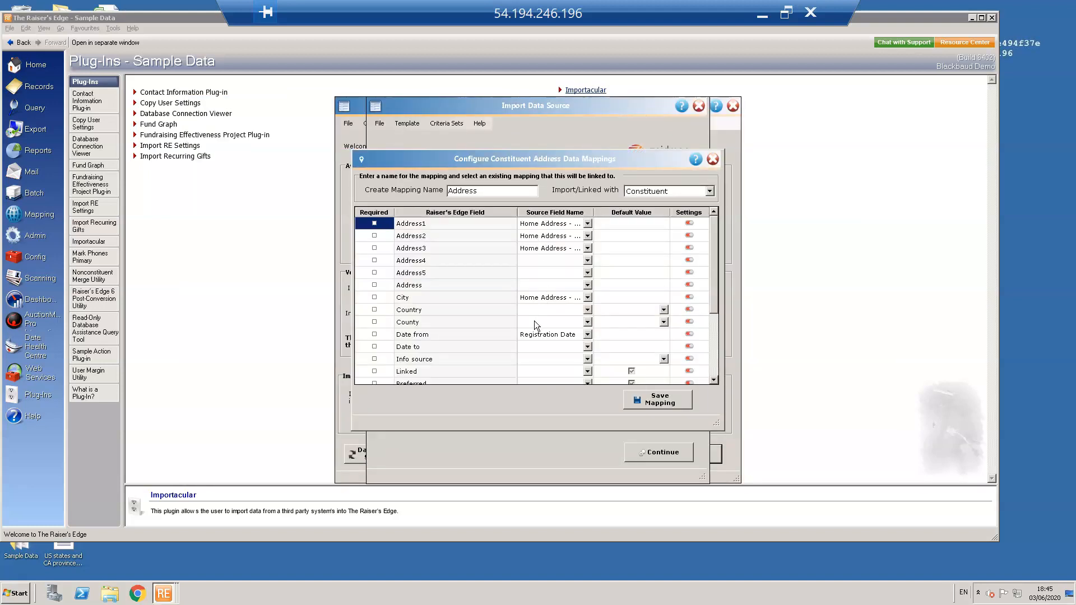
left_click(712, 159)
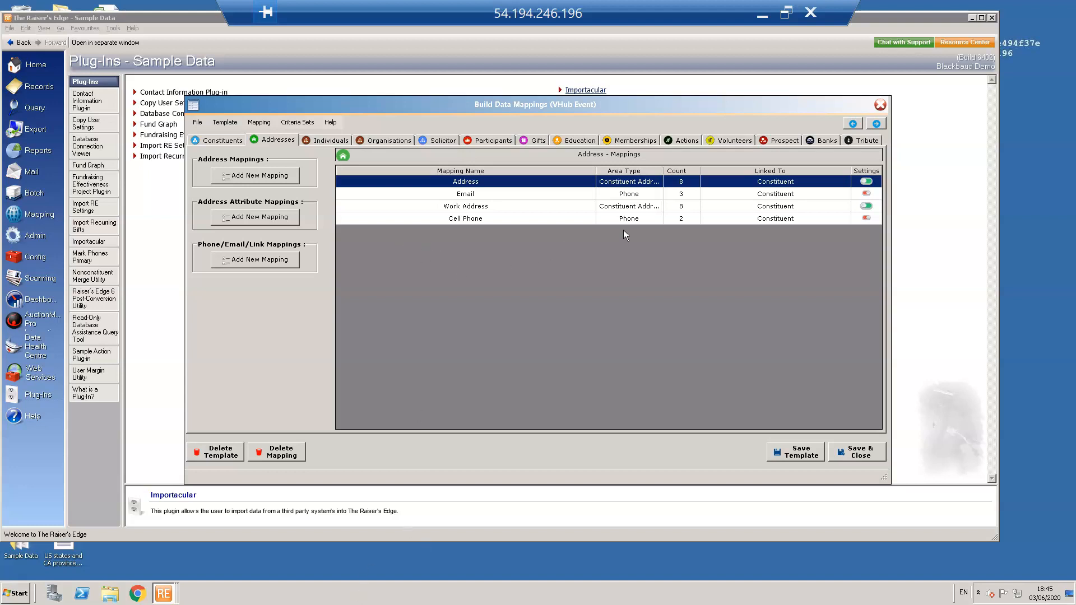
Review the volunteer mappings for Emergency Contact and Skills, closing each without saving.
left_click(722, 142)
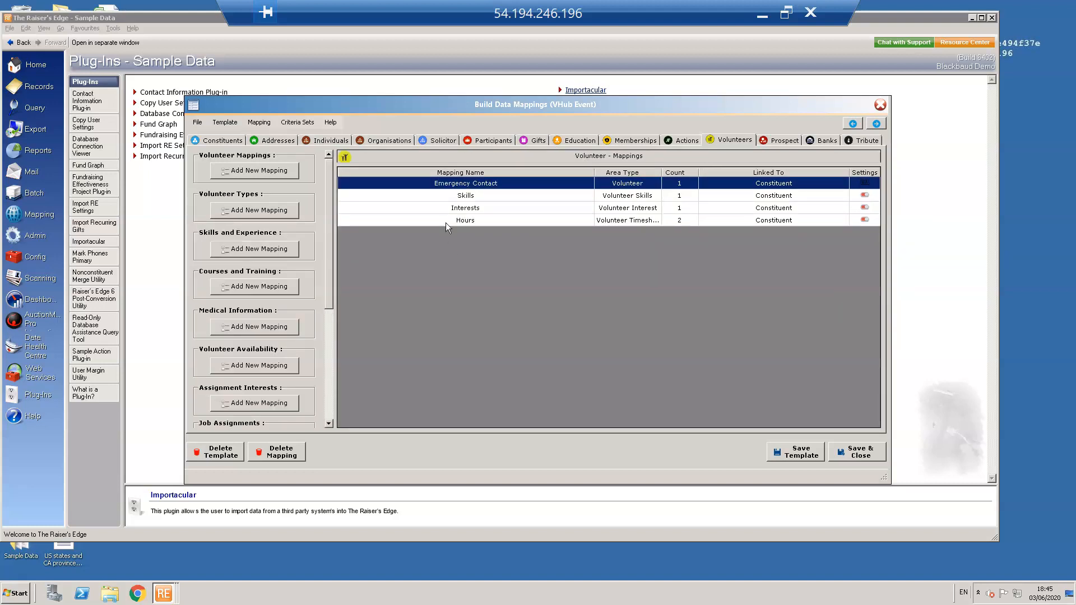
double_click(468, 185)
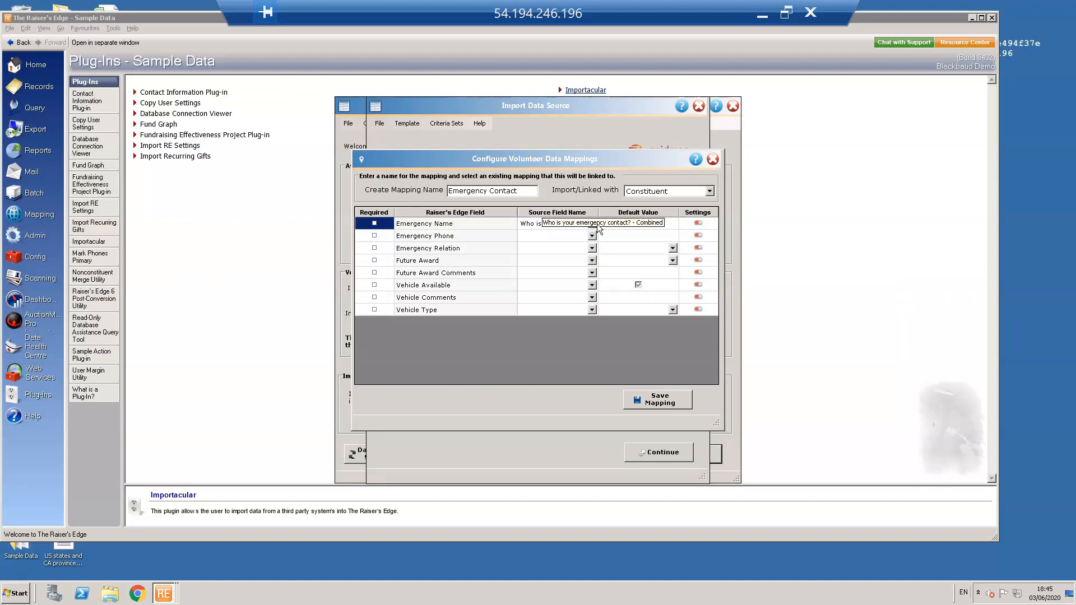
left_click(713, 159)
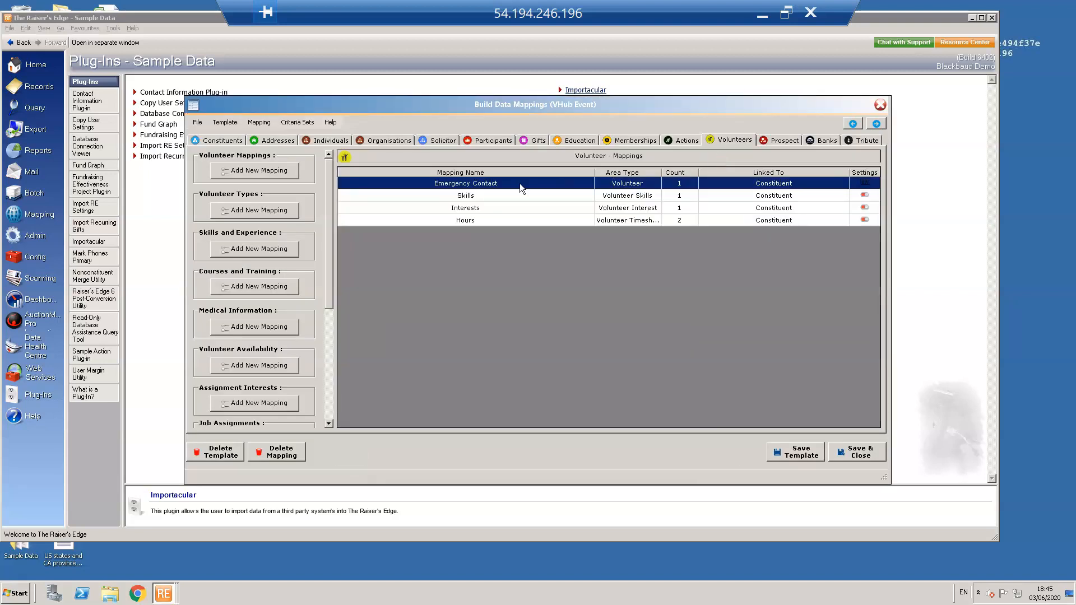
double_click(466, 197)
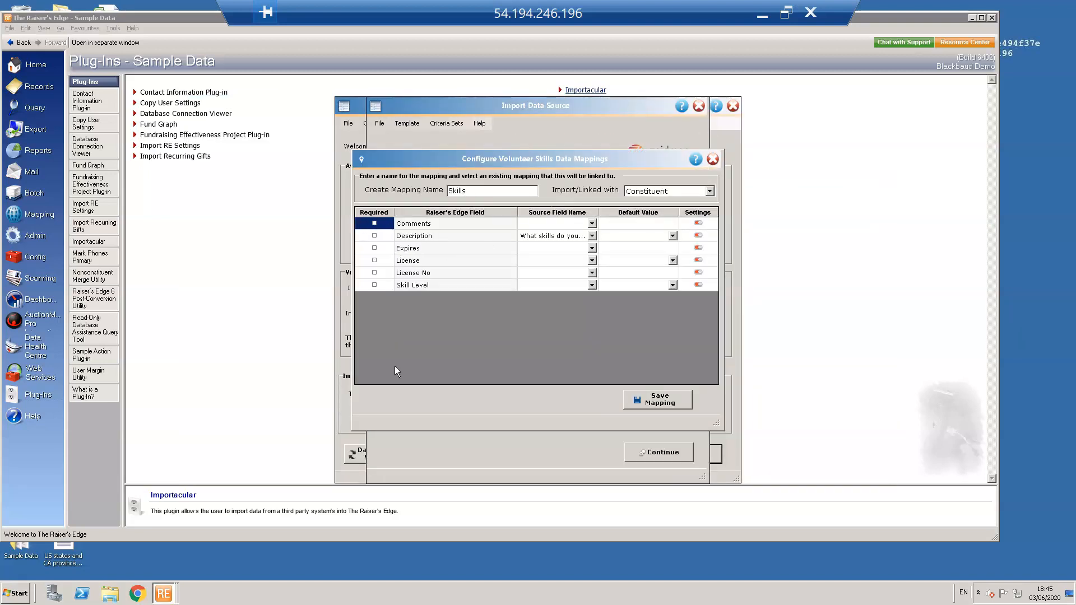
left_click(712, 159)
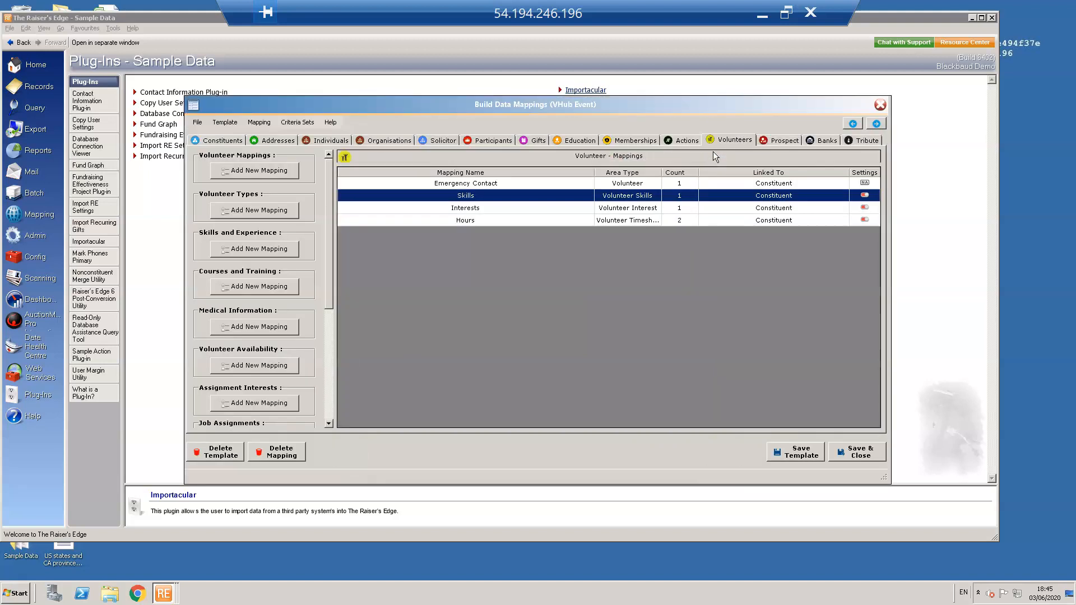
Review the volunteer mappings for Interests and Hours, saving each as it is.
double_click(480, 211)
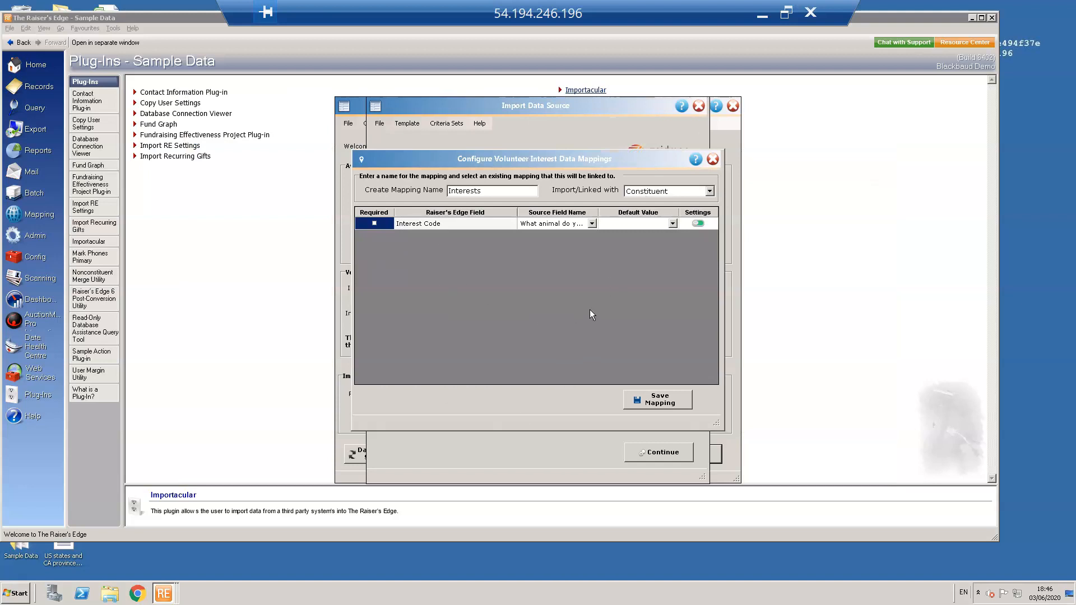
left_click(659, 400)
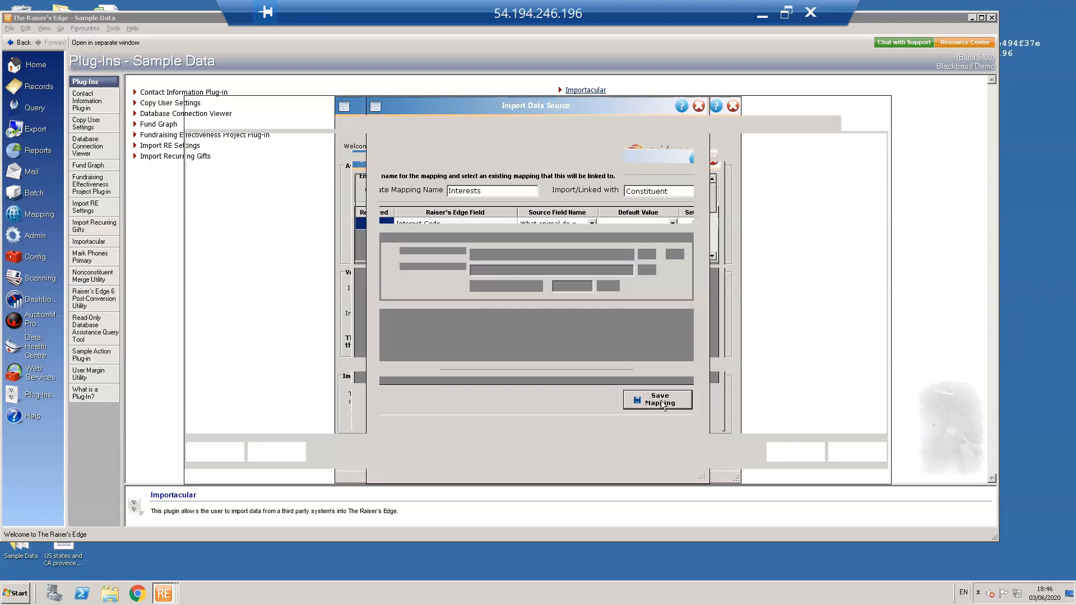
double_click(479, 221)
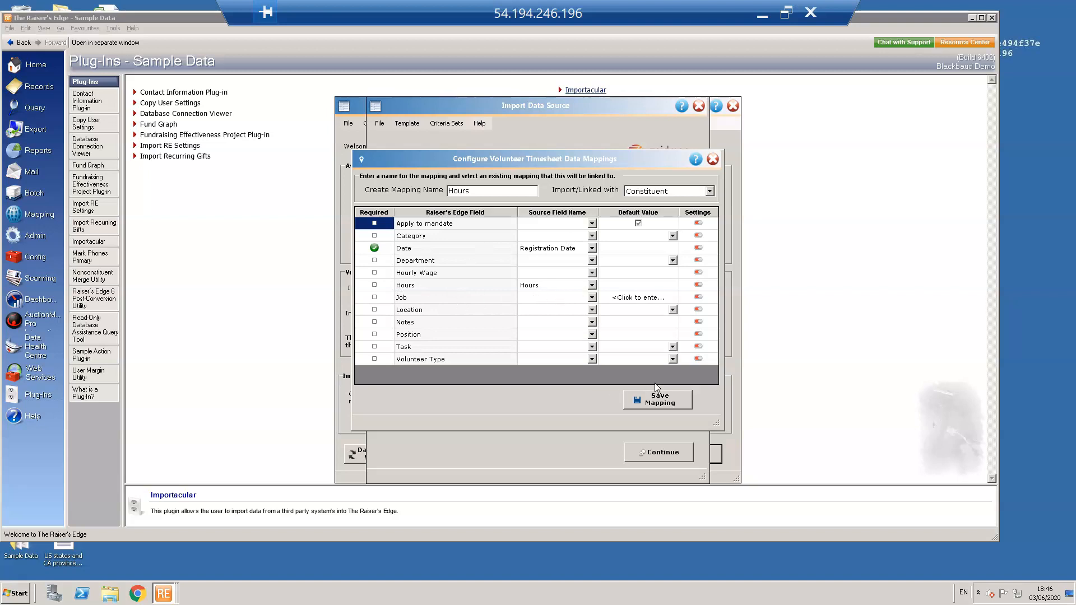
left_click(665, 400)
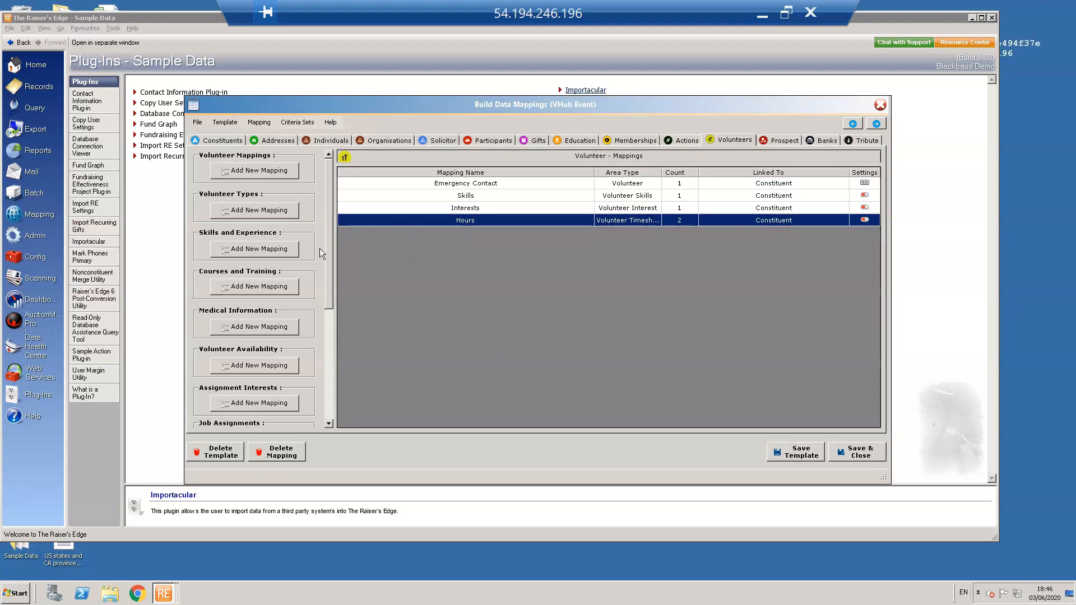
Reopen the Hours timesheet mapping and examine the source fields available for Volunteer Type, leaving that field unmapped.
double_click(472, 220)
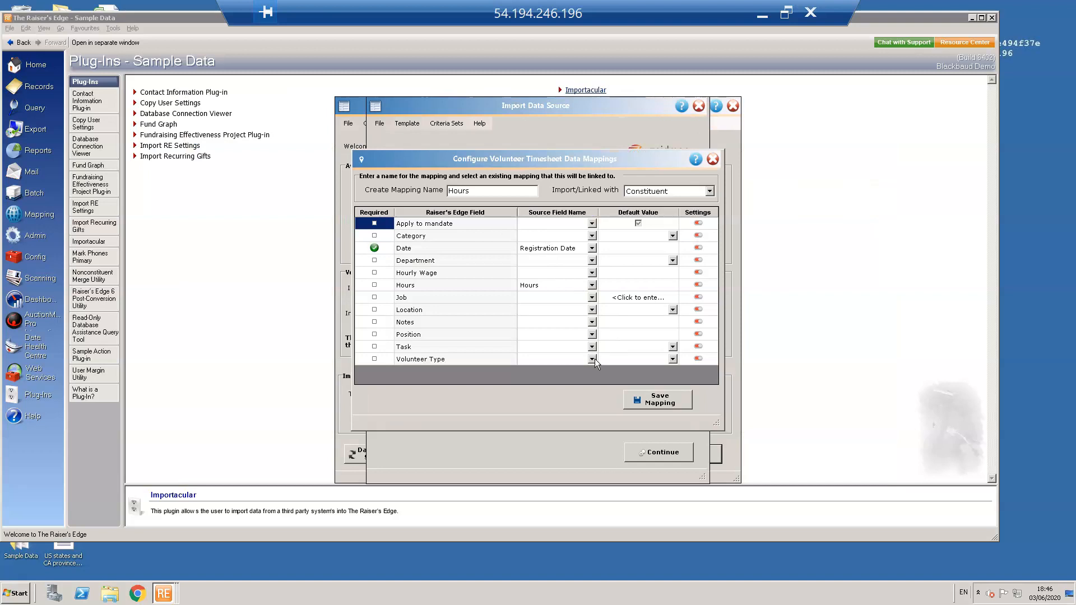
left_click(591, 359)
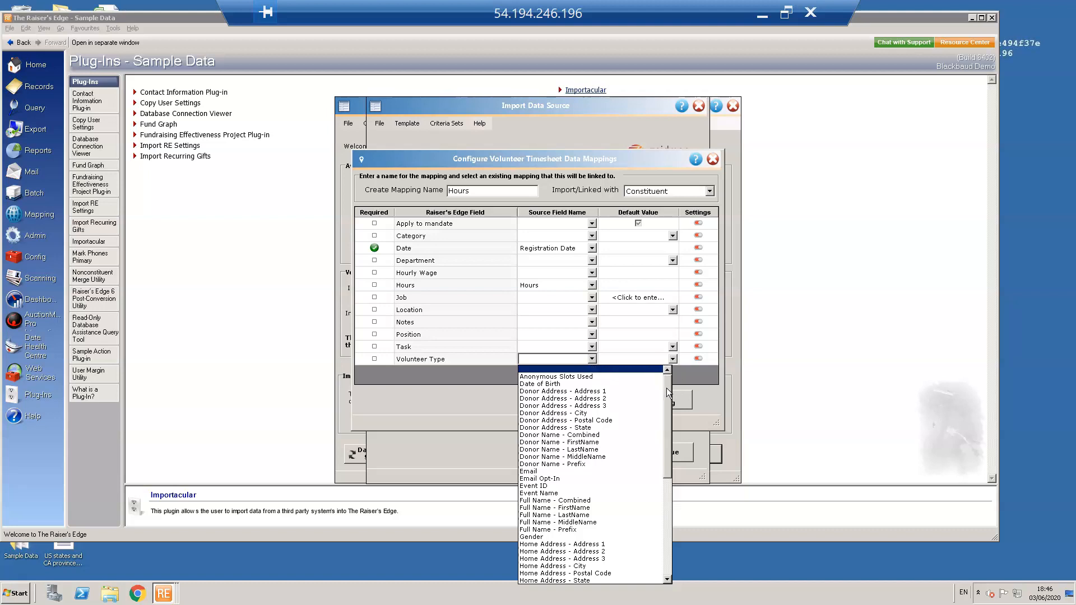
left_click_drag(667, 391, 676, 503)
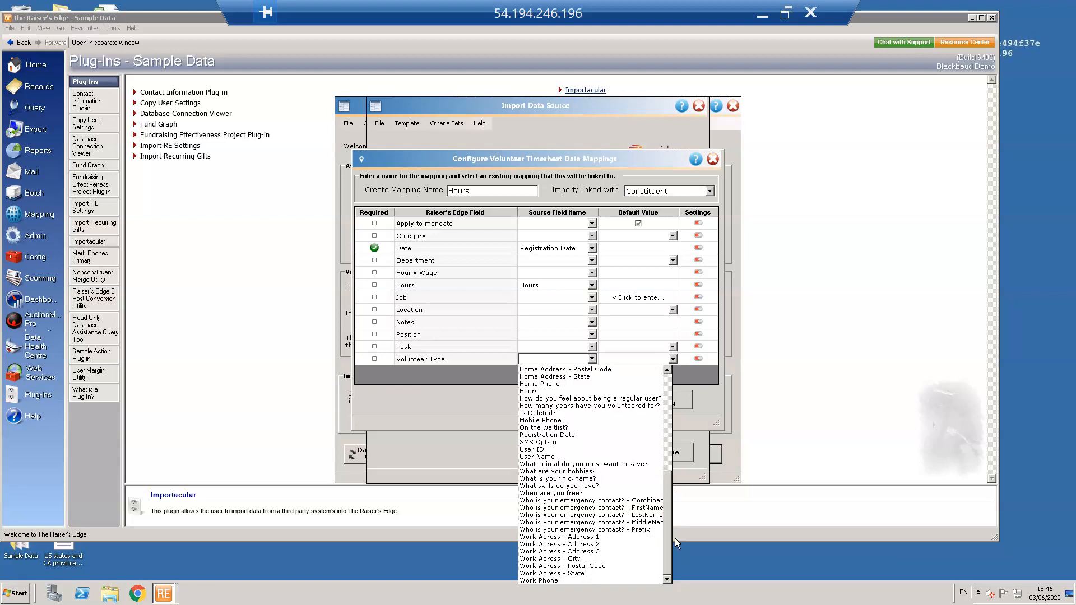
left_click_drag(691, 489, 672, 382)
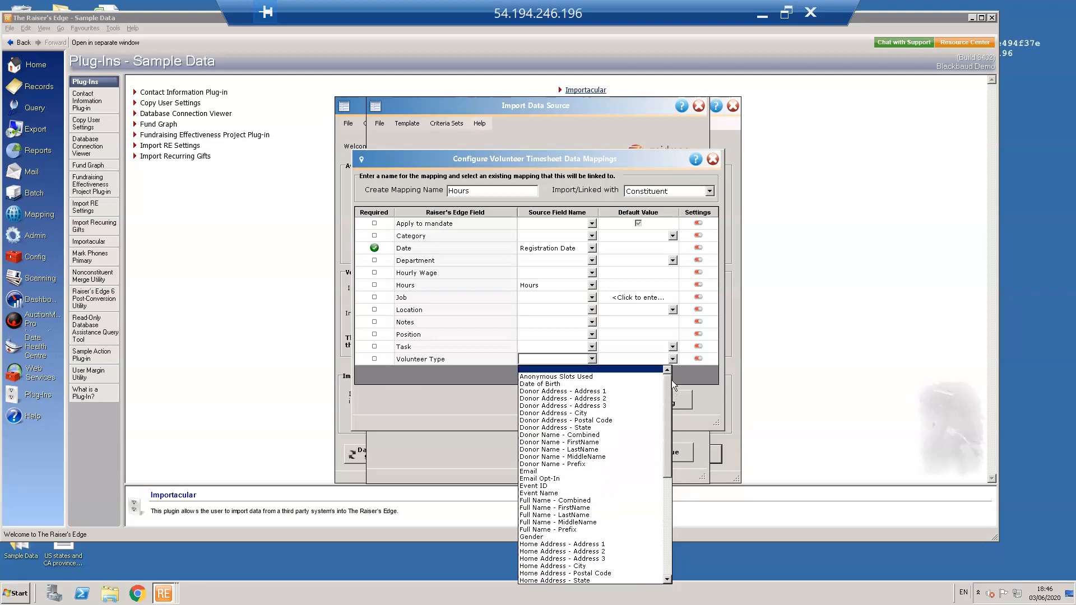
left_click(590, 360)
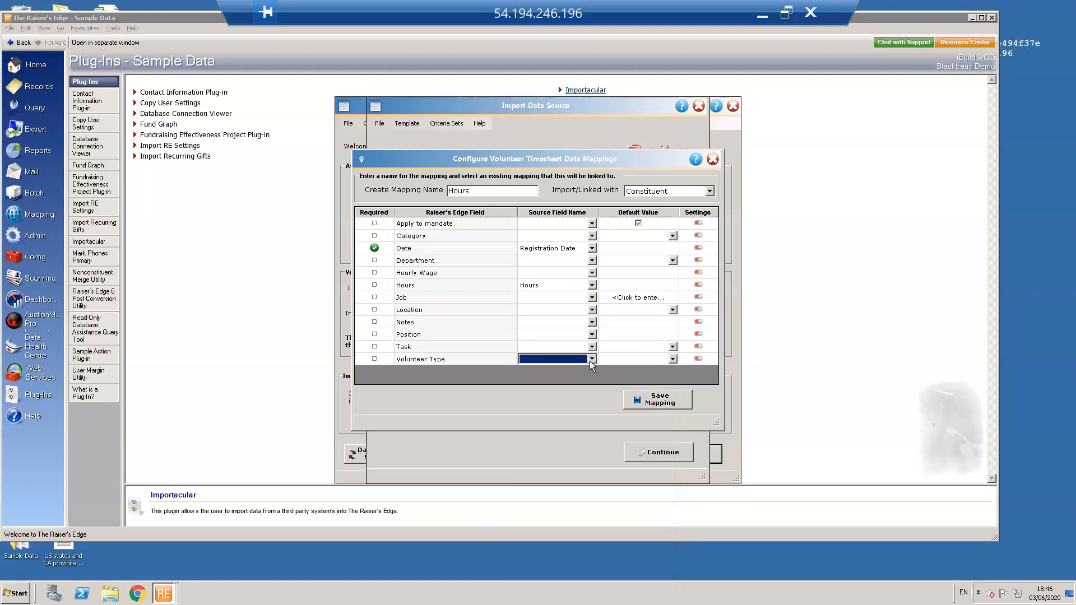